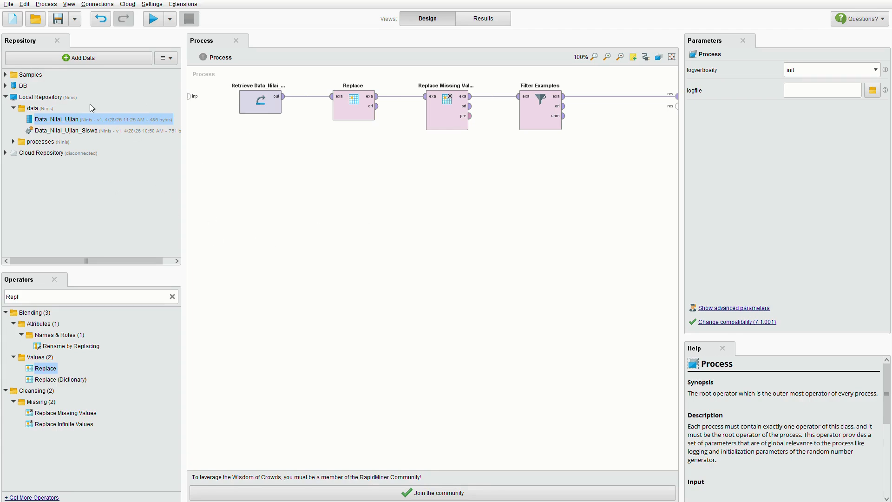
click(9, 5)
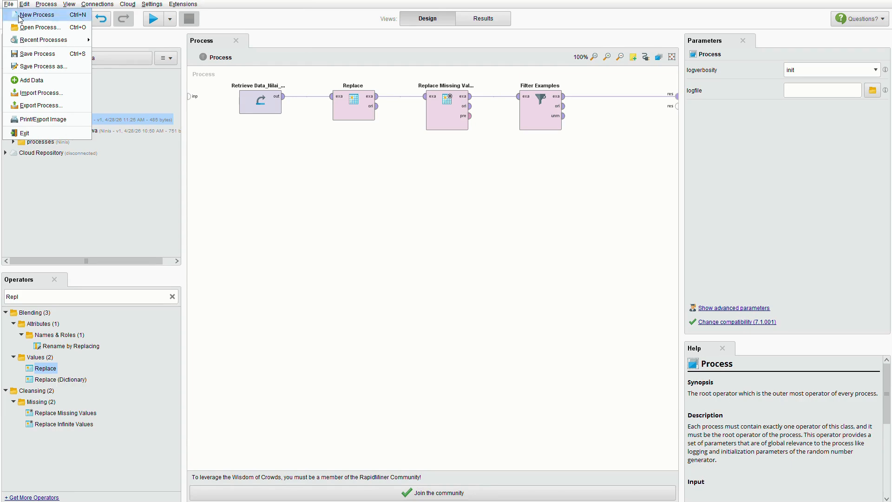
click(20, 15)
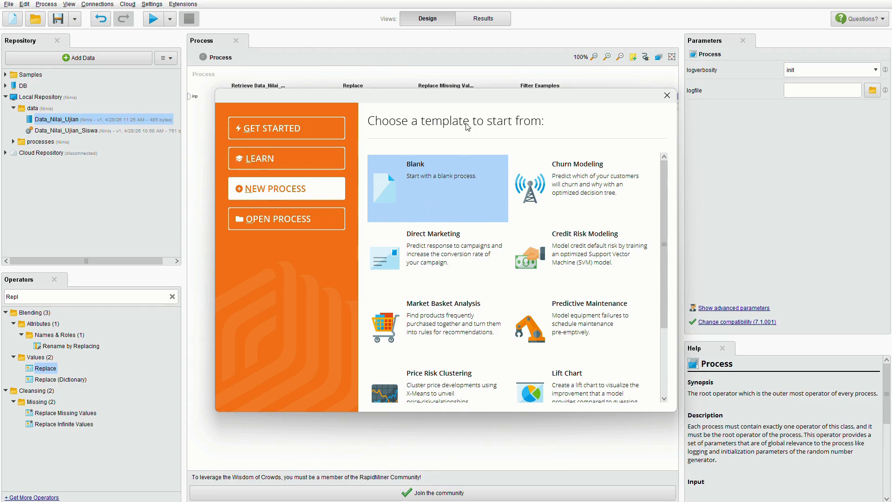
click(665, 93)
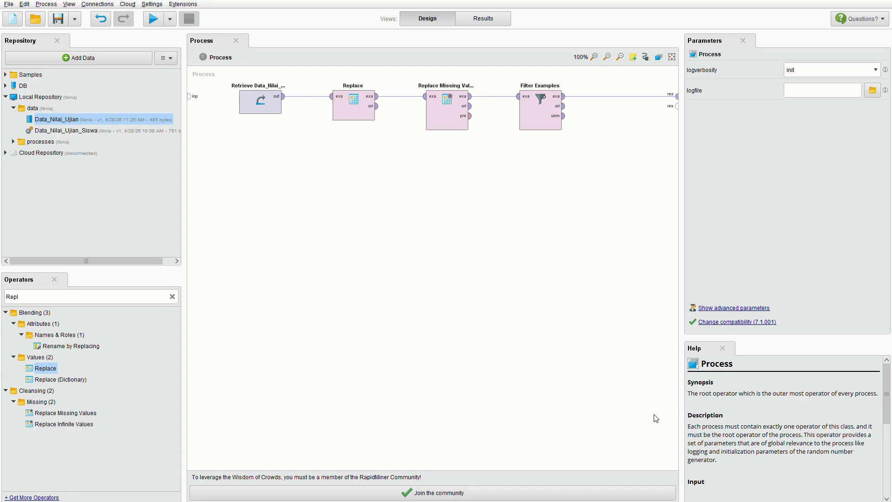
Step: Clear the operator search and look up the "Replace" operators
drag(45, 368, 117, 358)
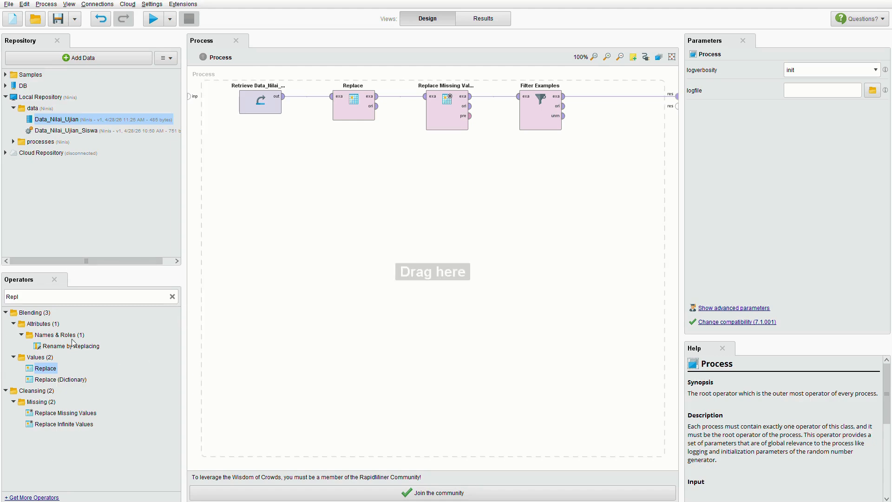
click(5, 312)
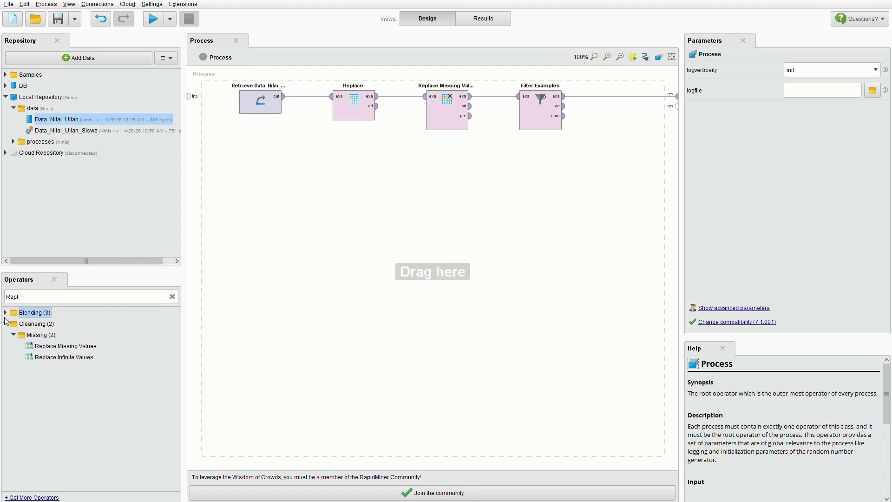
click(173, 297)
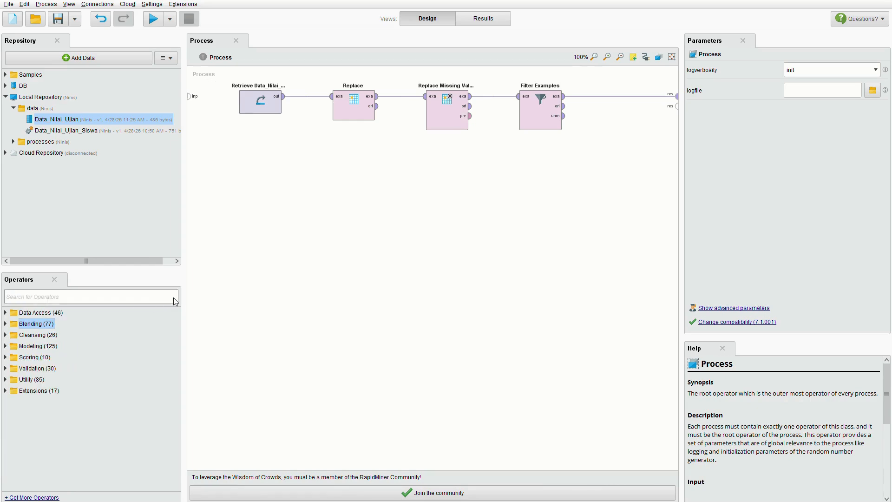
click(22, 297)
text(R)
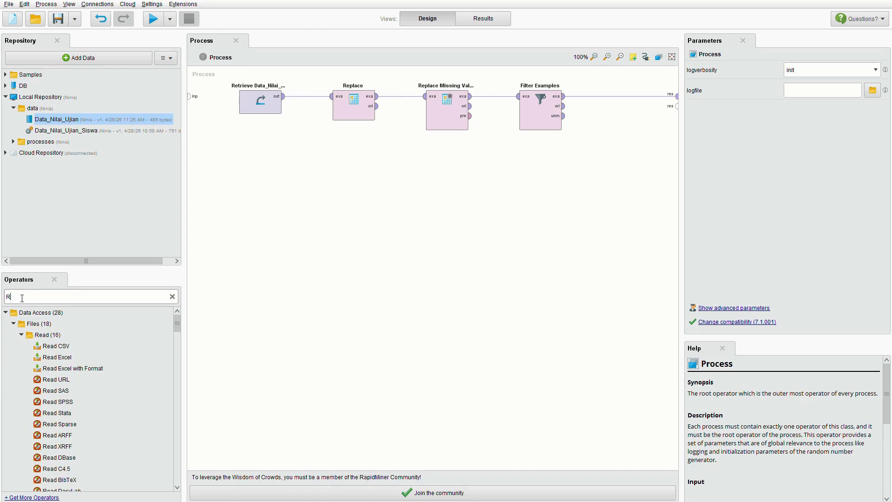
text(eplace)
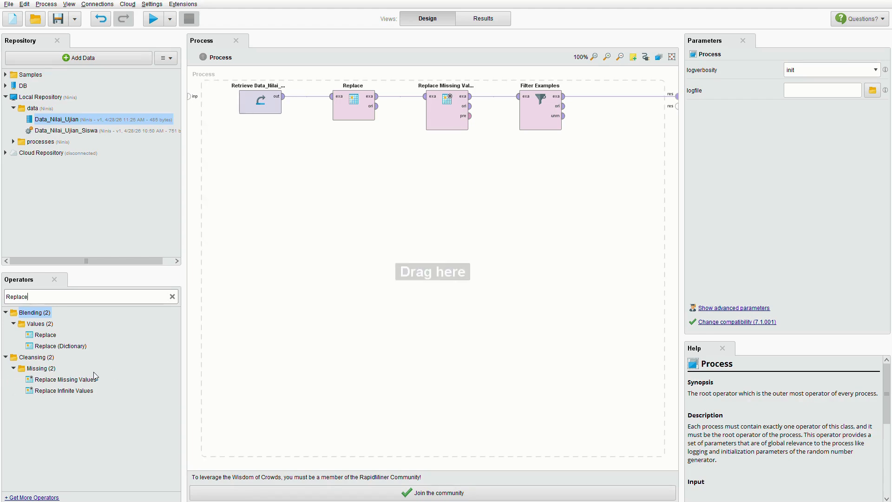
Step: Search the operators for "filter" and show the description of Filter Examples
click(172, 296)
text(filter)
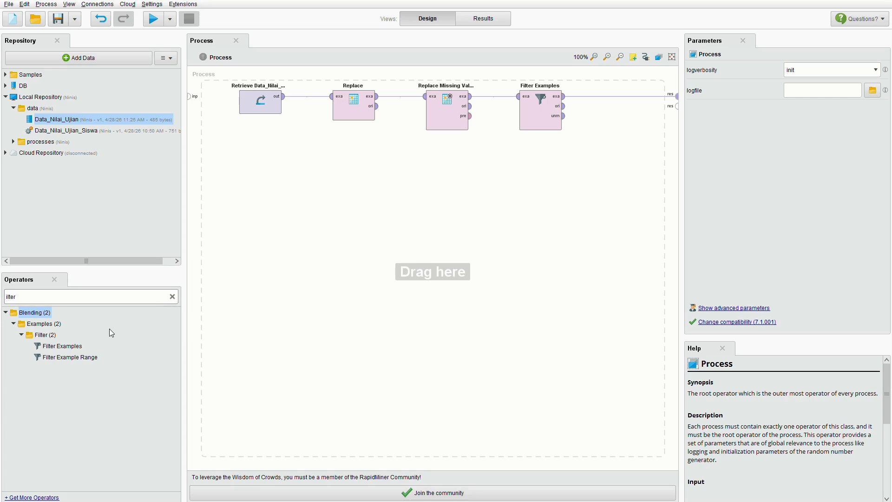
click(69, 348)
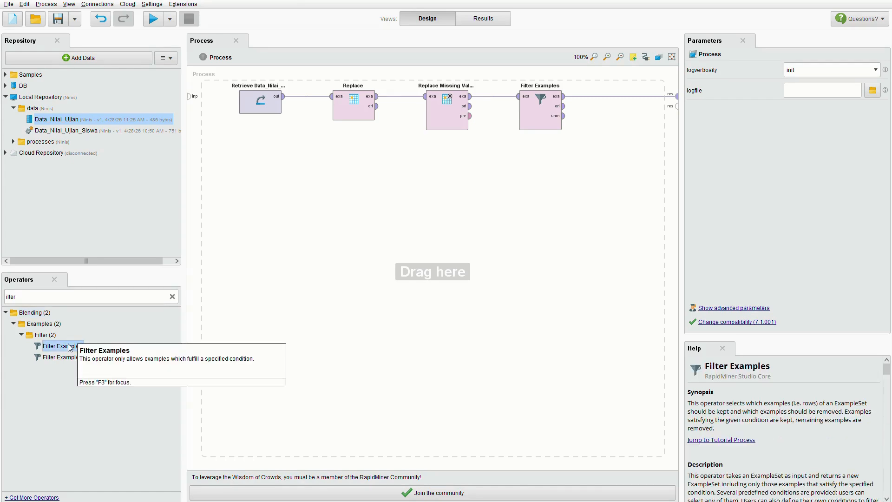
Step: Add a filter condition to the Filter Examples operator that keeps rows with Nilai_Matematika < 100
click(551, 127)
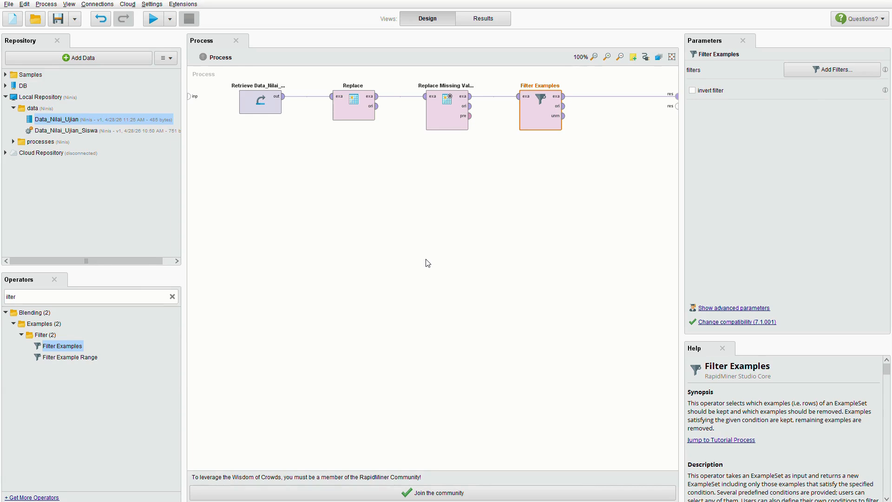
click(841, 71)
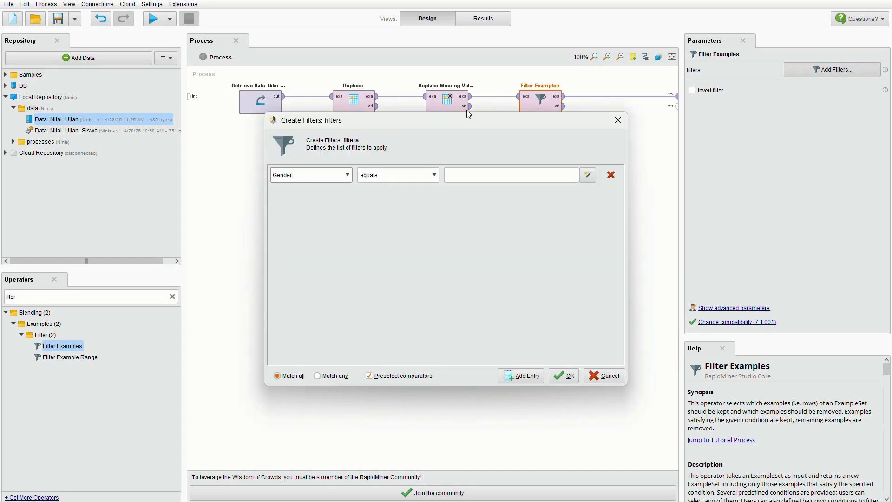
click(348, 175)
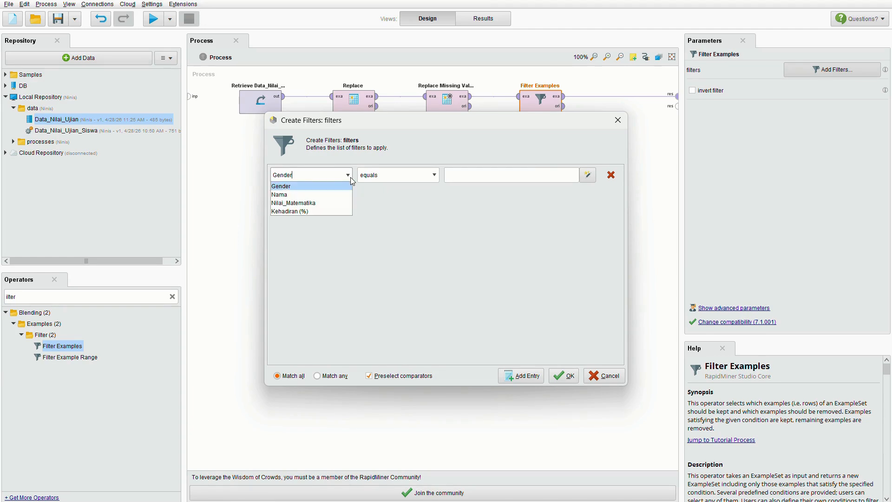
click(320, 204)
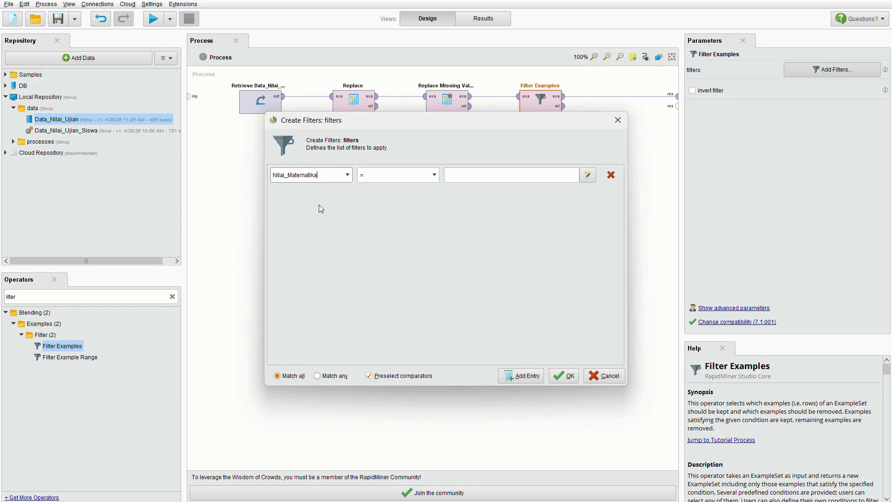
click(436, 178)
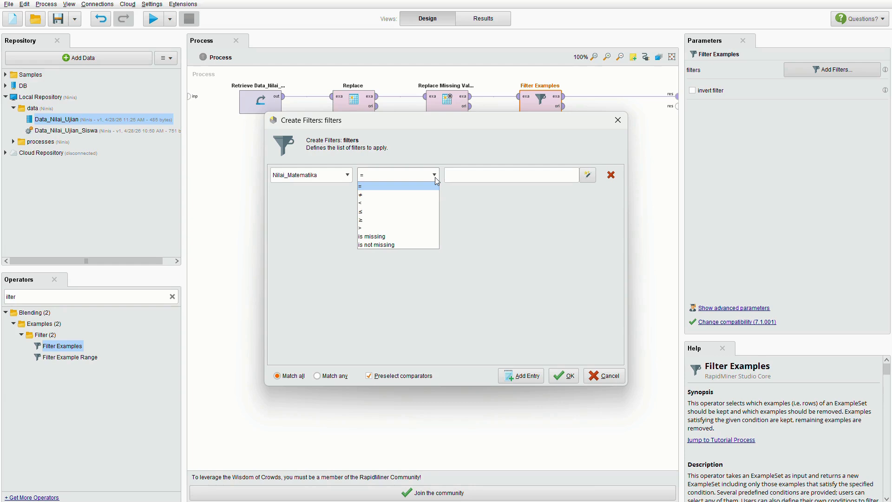
click(393, 203)
click(459, 176)
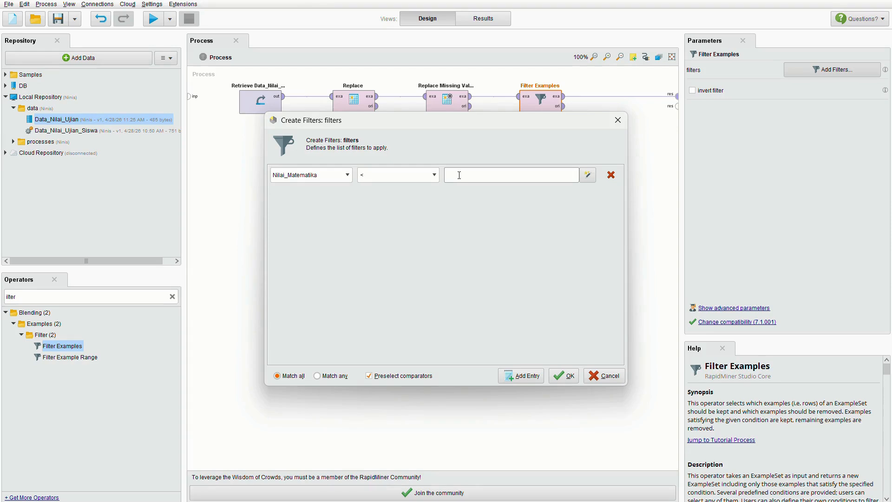
text(100.)
click(567, 375)
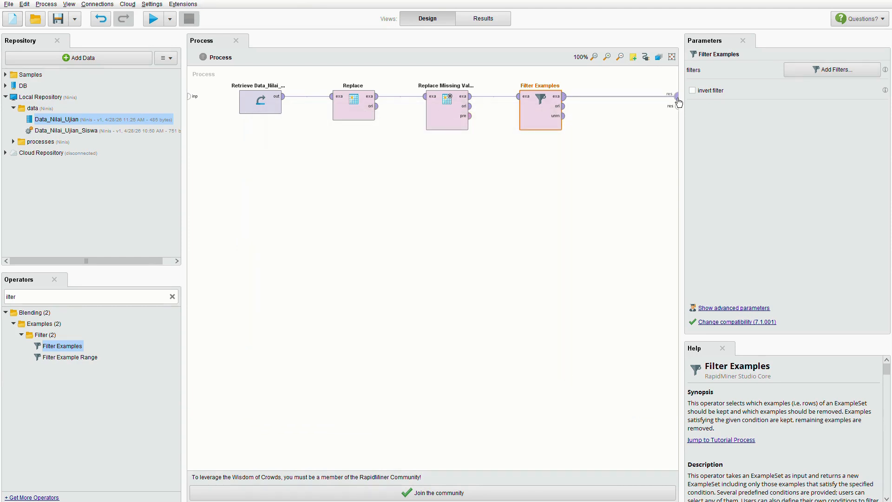
click(678, 99)
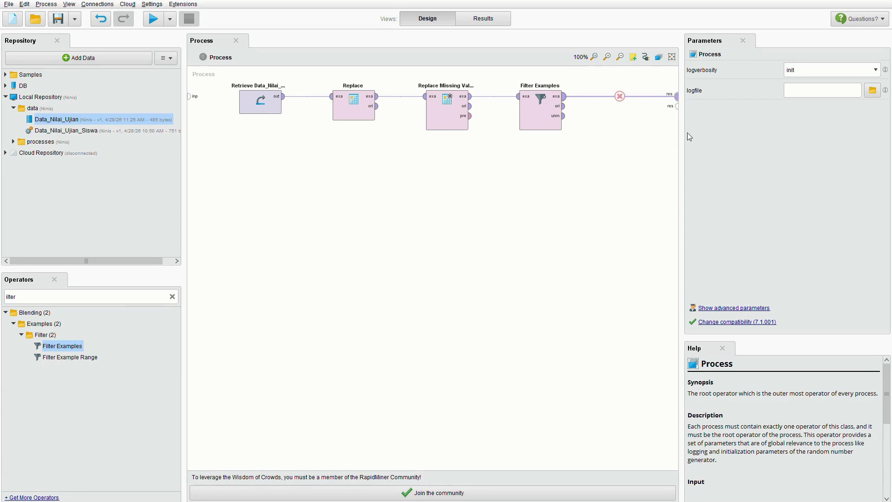
click(551, 122)
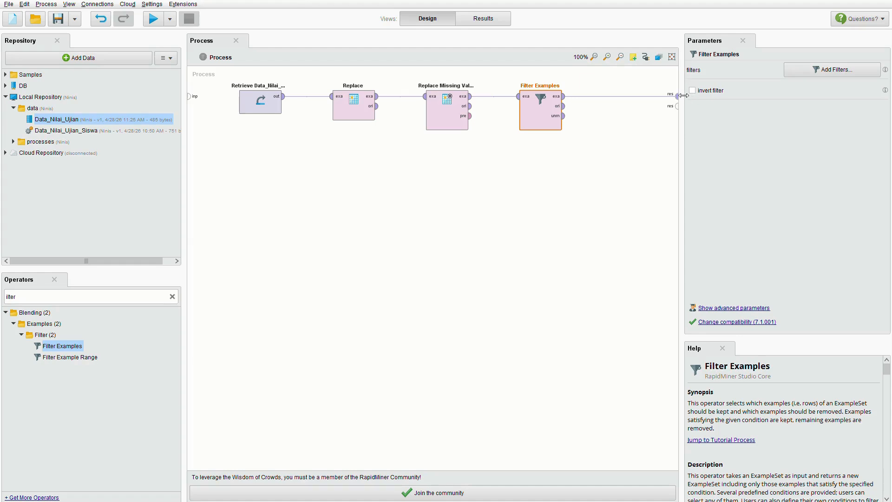
click(679, 99)
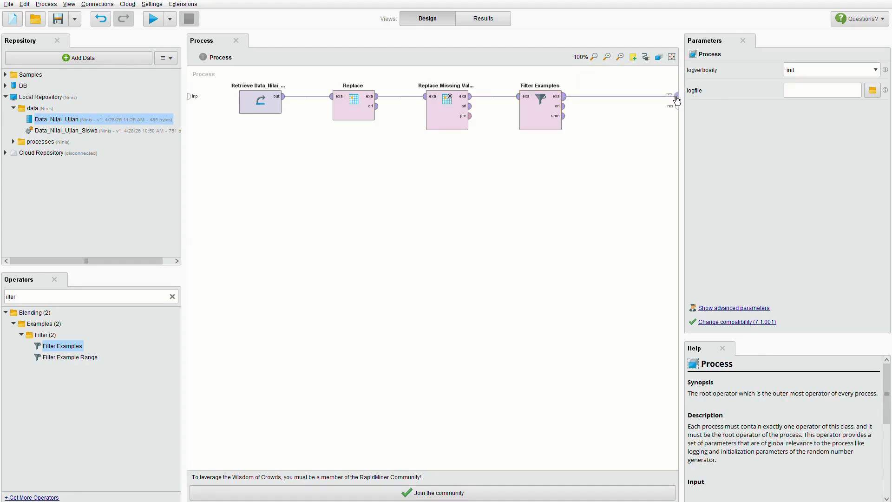
drag(677, 101, 707, 185)
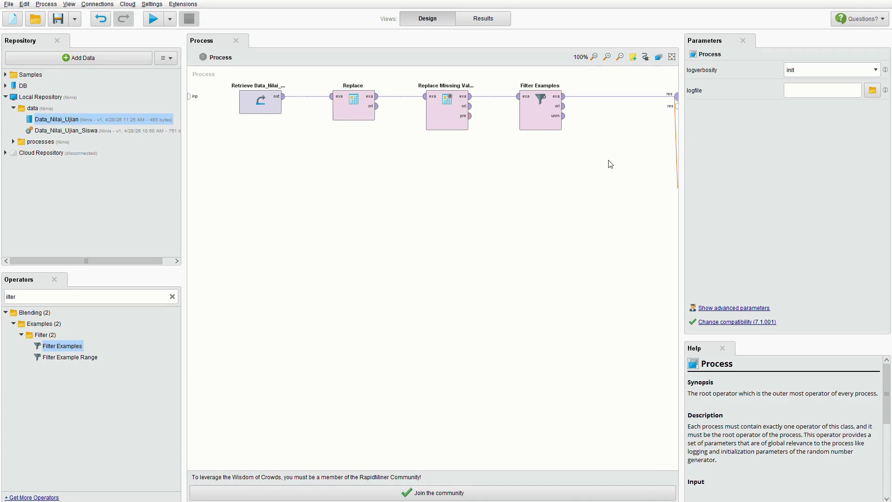
click(529, 121)
click(92, 59)
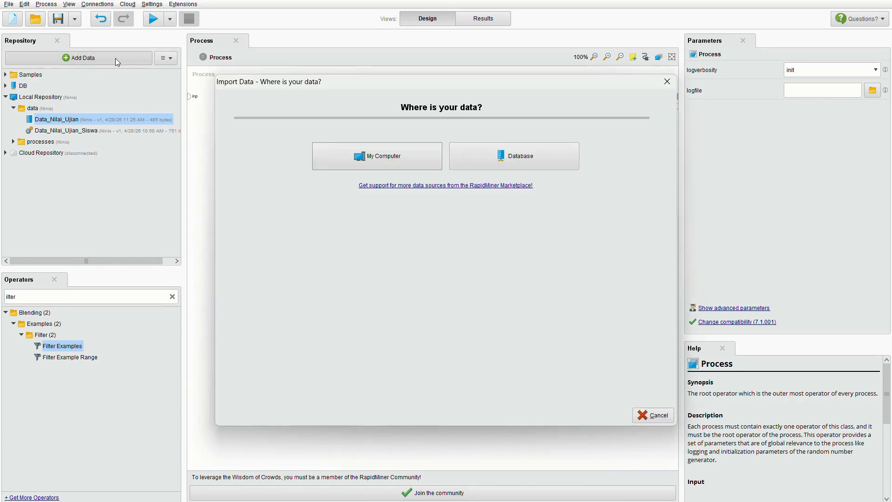
click(382, 155)
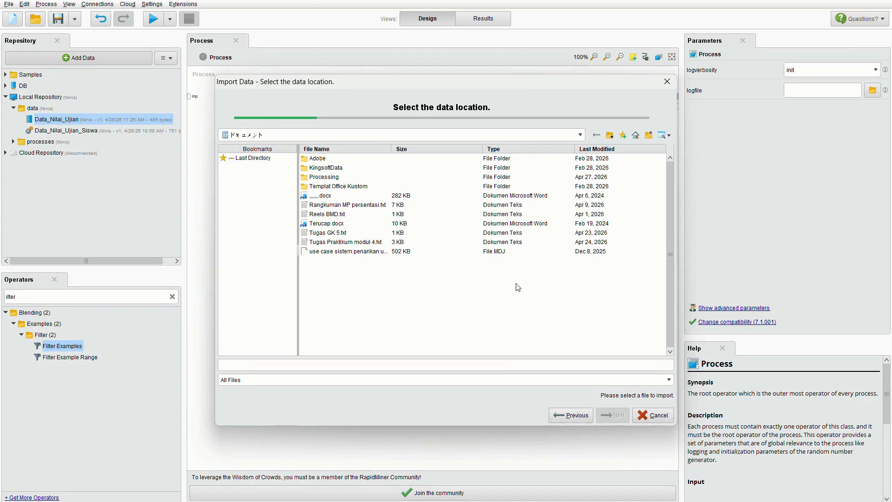
click(668, 81)
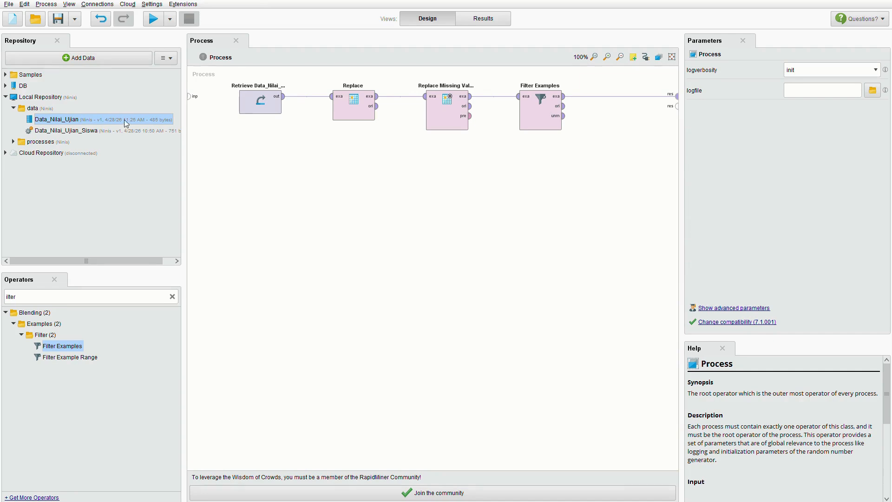
Step: Place a second Retrieve operator for Data_Nilai_Ujian below the existing chain and delete it again
drag(118, 121, 275, 236)
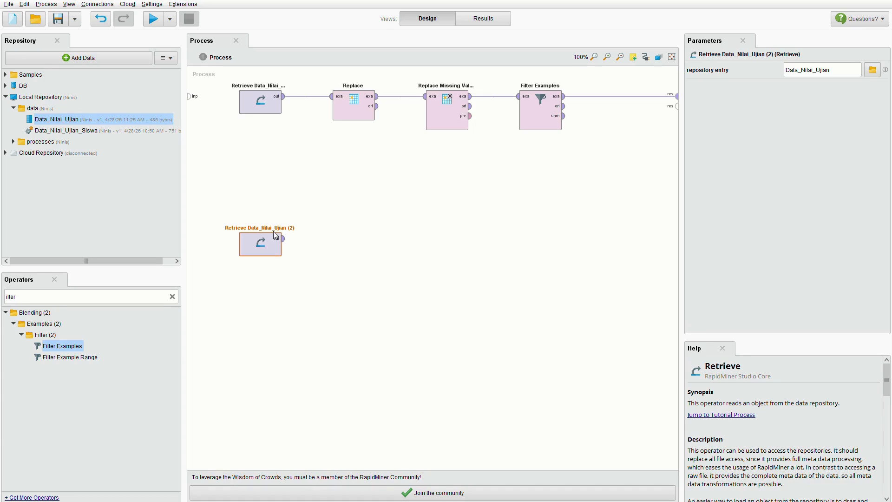
key(Delete)
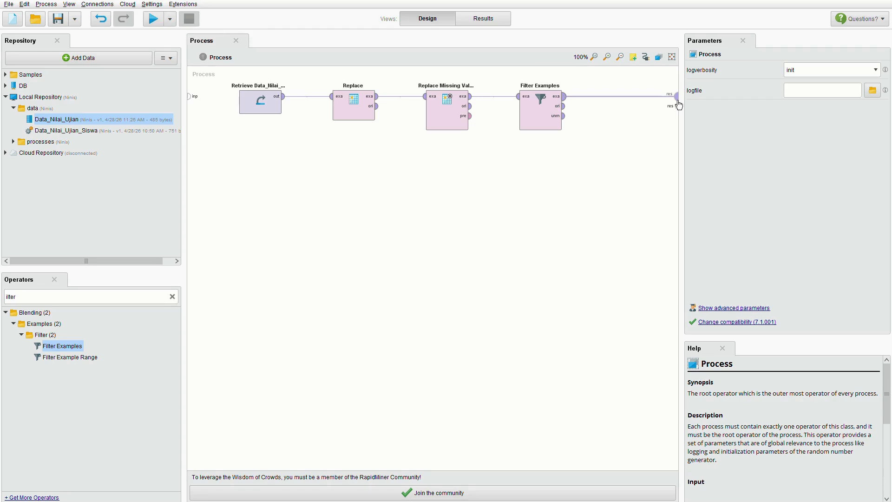
Step: Run the process to generate the example set from Filter Examples
mouse_move(678, 102)
click(153, 18)
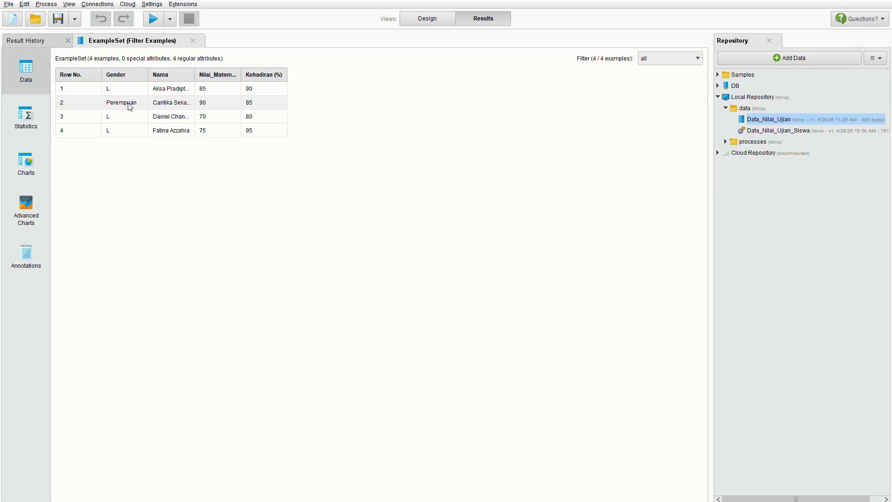
Step: In the process design, set the Replace operator on Gender to replace Perempuan by P, and rerun the process
click(403, 19)
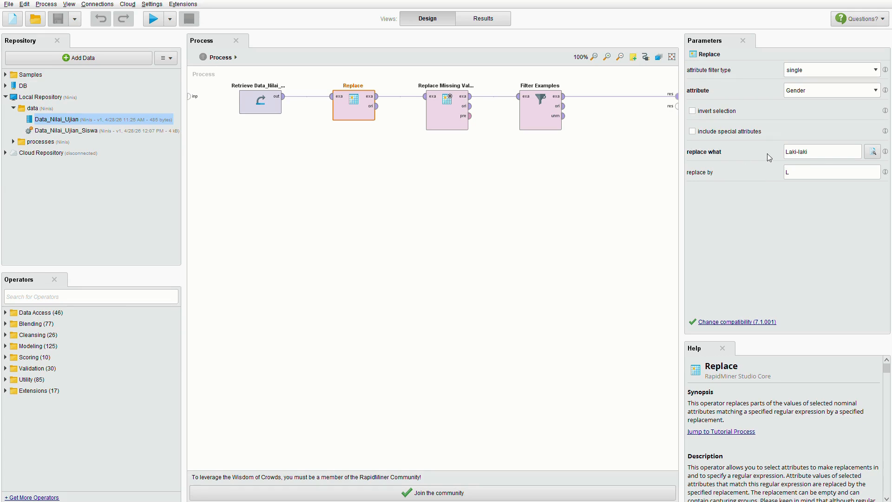
click(832, 152)
key(BackSpace)
key(BackSpace)
key(BackSpace)
key(BackSpace)
key(BackSpace)
key(BackSpace)
key(BackSpace)
key(BackSpace)
text(Perempuan)
click(808, 174)
key(BackSpace)
text(P)
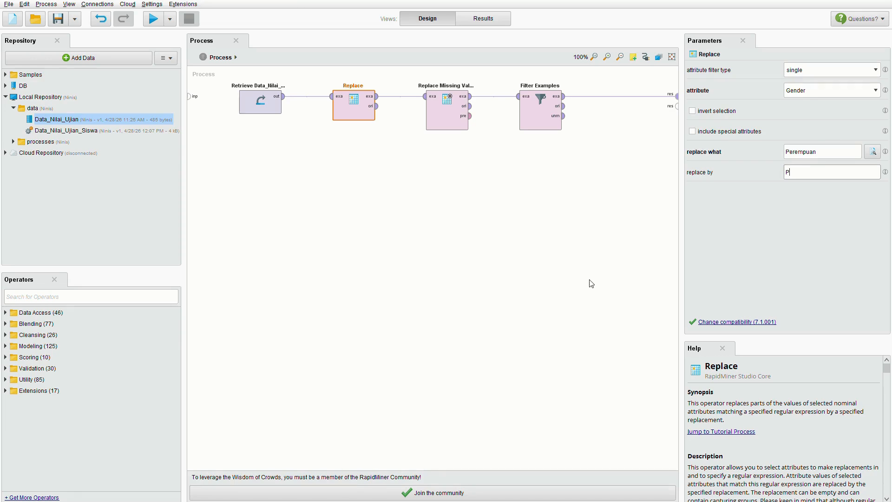
click(555, 290)
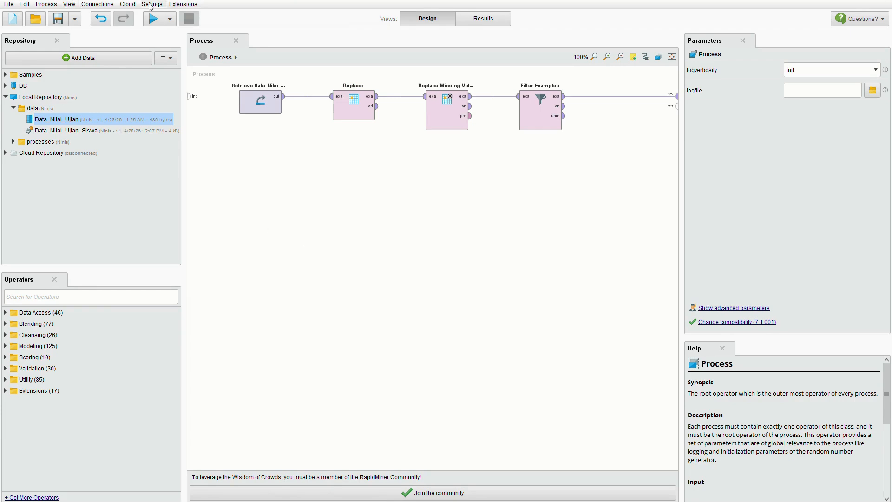
click(153, 20)
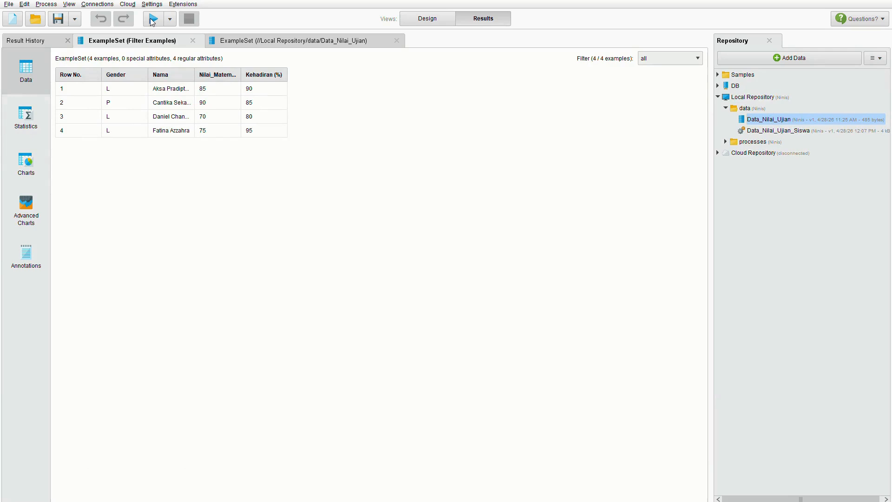